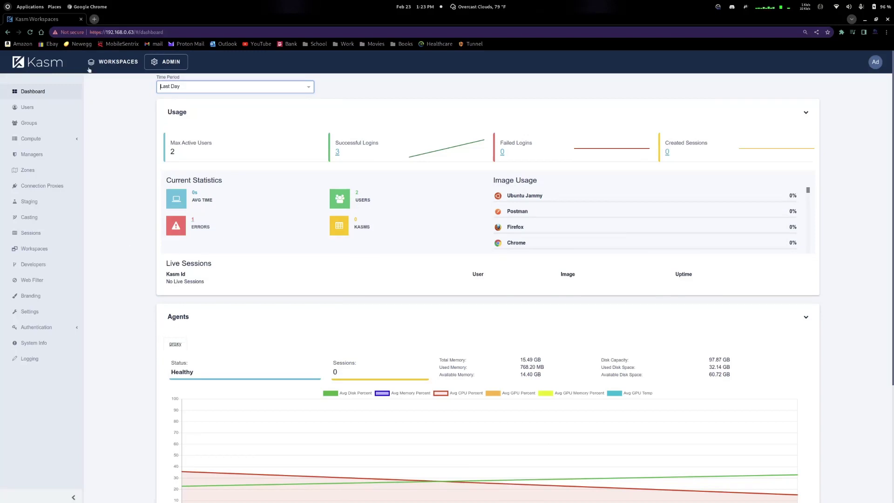
Switch from the admin dashboard to the WORKSPACES grid of launchable apps.
{"action": "left_click", "coordinate": [114, 62]}
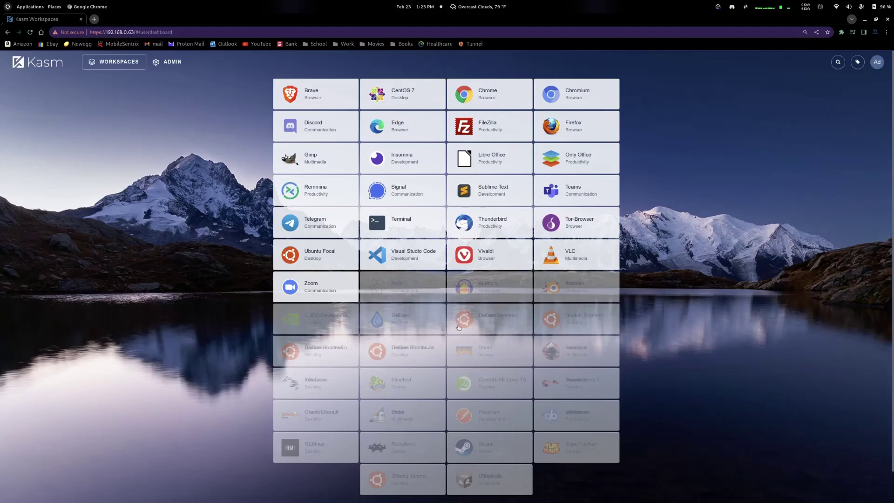
Bring up the Launch Chrome dialog from the Chrome workspace tile.
{"action": "left_click", "coordinate": [490, 91]}
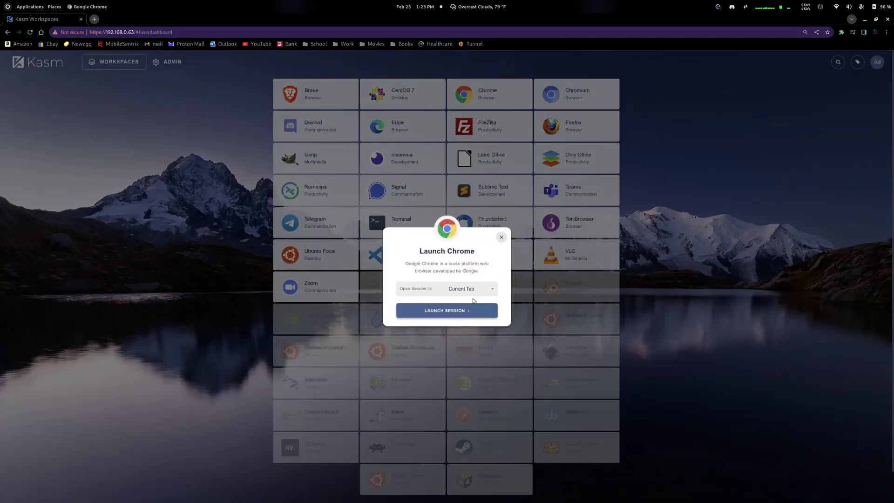
Launch the Chrome session with Open Session In kept as Current Tab.
{"action": "left_click", "coordinate": [460, 290]}
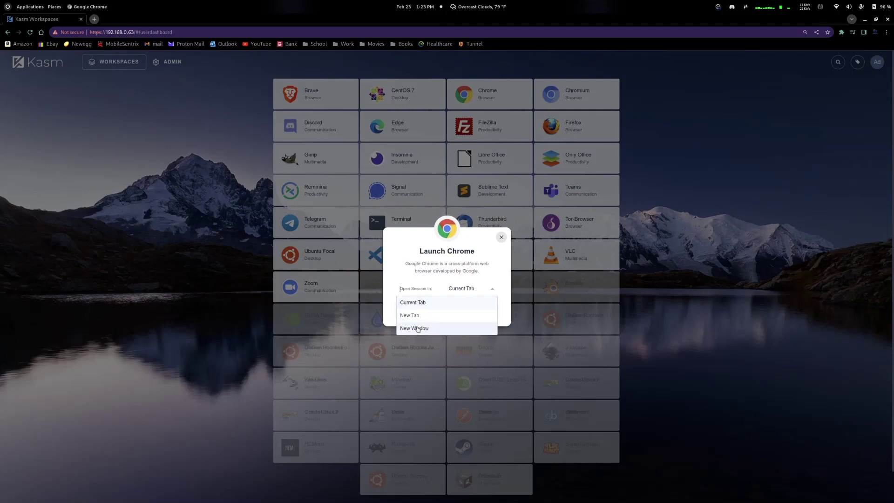
{"action": "left_click", "coordinate": [424, 303]}
{"action": "left_click", "coordinate": [452, 312]}
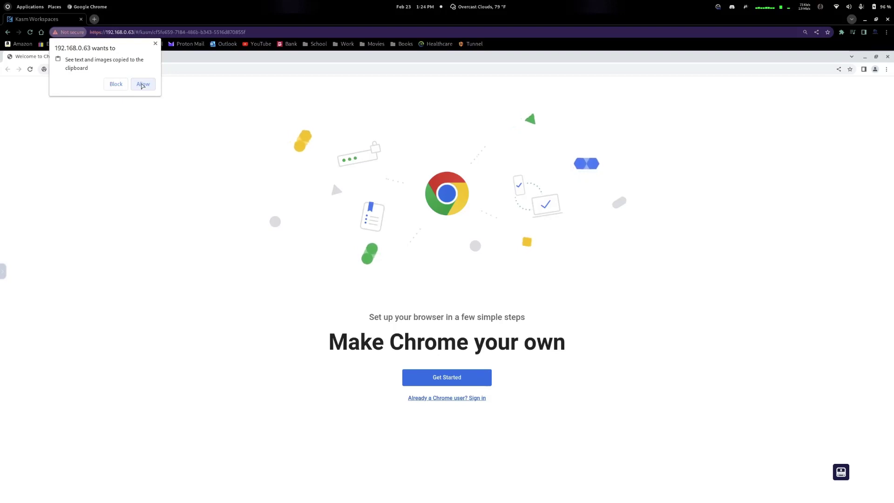
Allow the session clipboard access, then check the Kasm control panel and close it.
{"action": "left_click", "coordinate": [142, 85]}
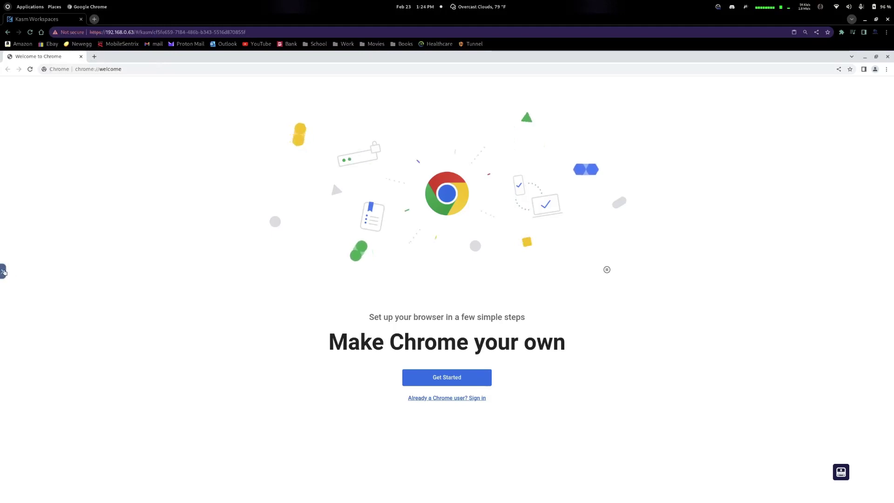
{"action": "left_click", "coordinate": [4, 272]}
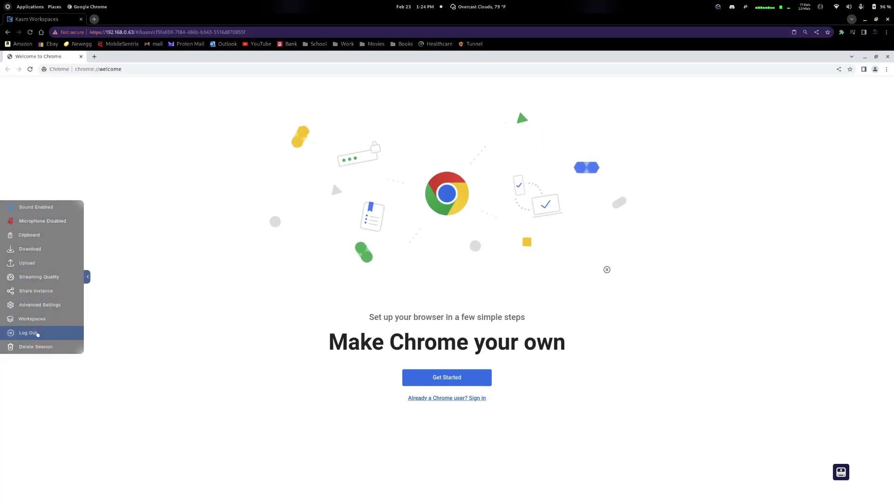
{"action": "left_click", "coordinate": [197, 294]}
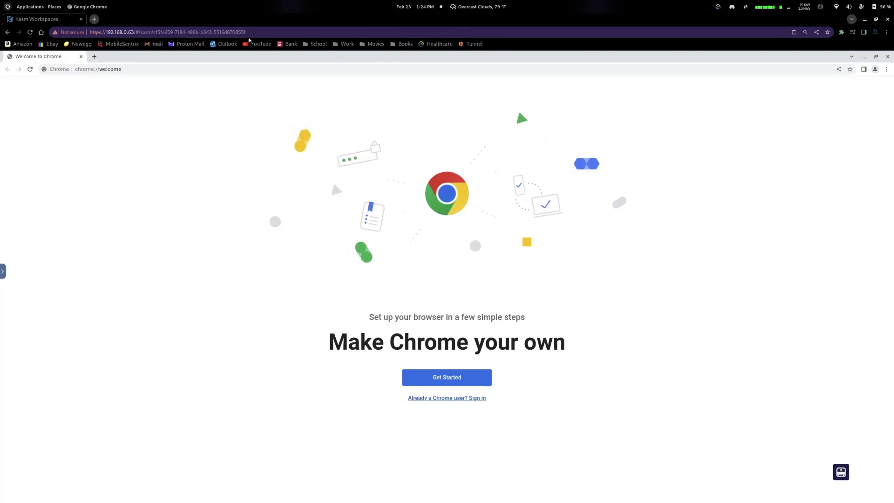
Open a local new tab, return to Kasm, and open then close a streamed new tab.
{"action": "left_click", "coordinate": [95, 19]}
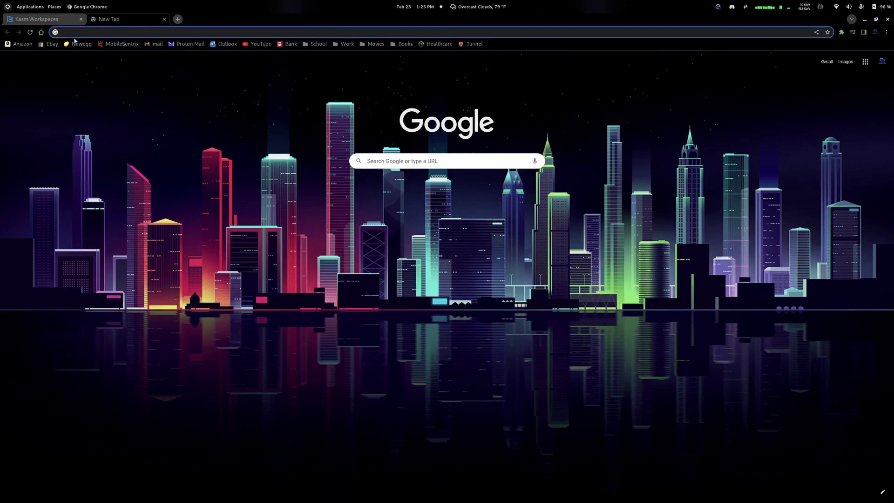
{"action": "left_click", "coordinate": [63, 18]}
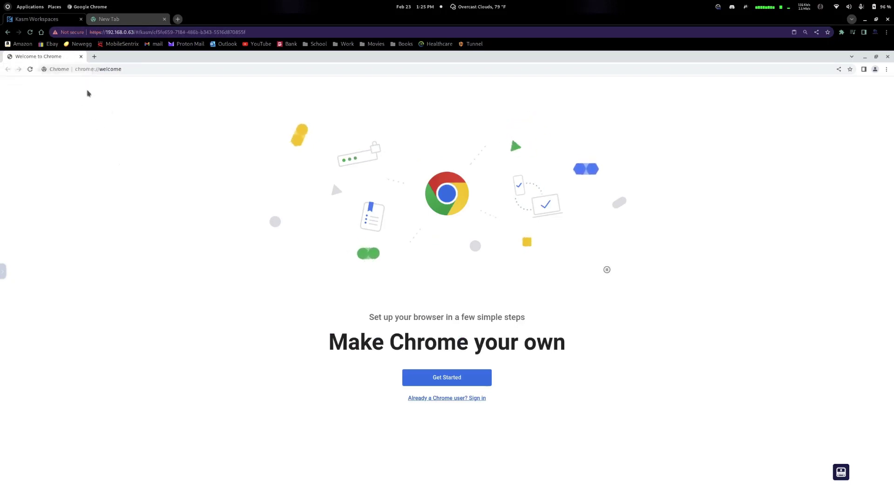
{"action": "left_click", "coordinate": [95, 57]}
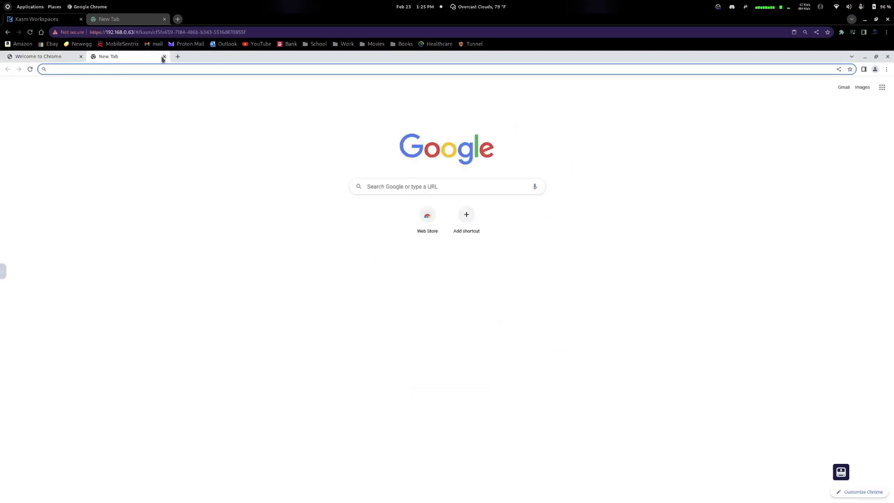
{"action": "left_click", "coordinate": [165, 57]}
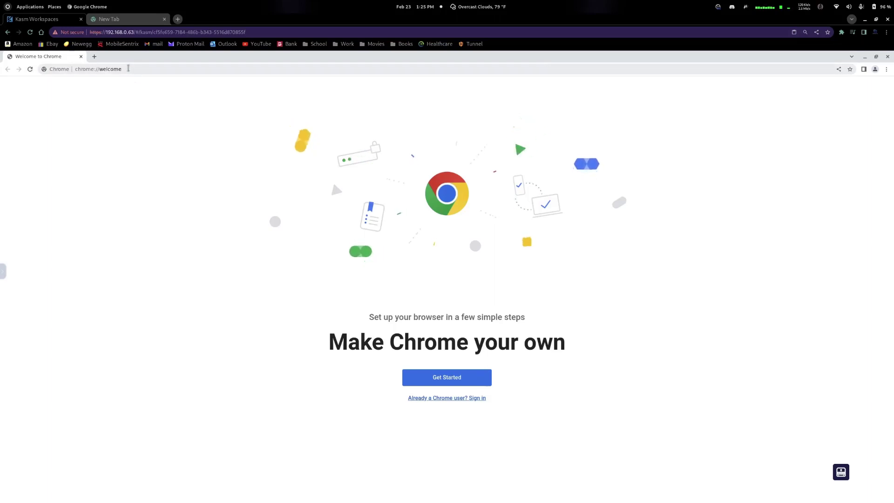
Search Google for 'slax download' in the streamed Chrome and open the slax.org Download result.
{"action": "left_click", "coordinate": [127, 68]}
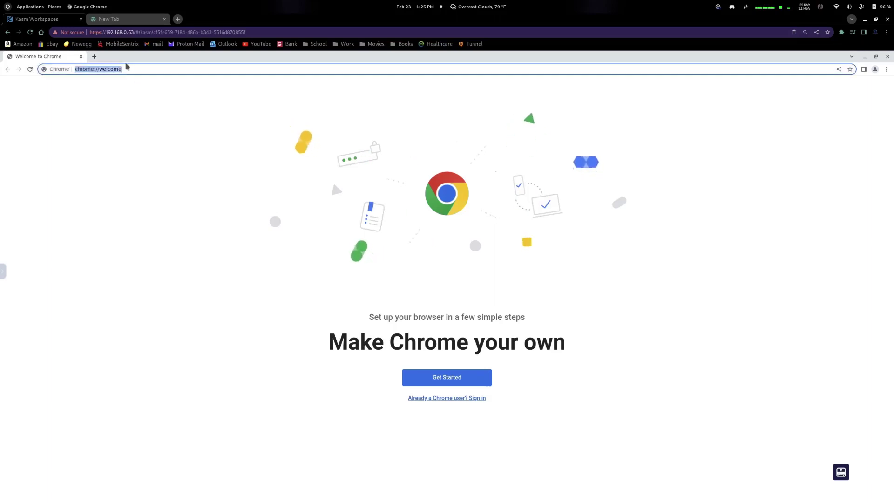
{"action": "type", "text": "slax"}
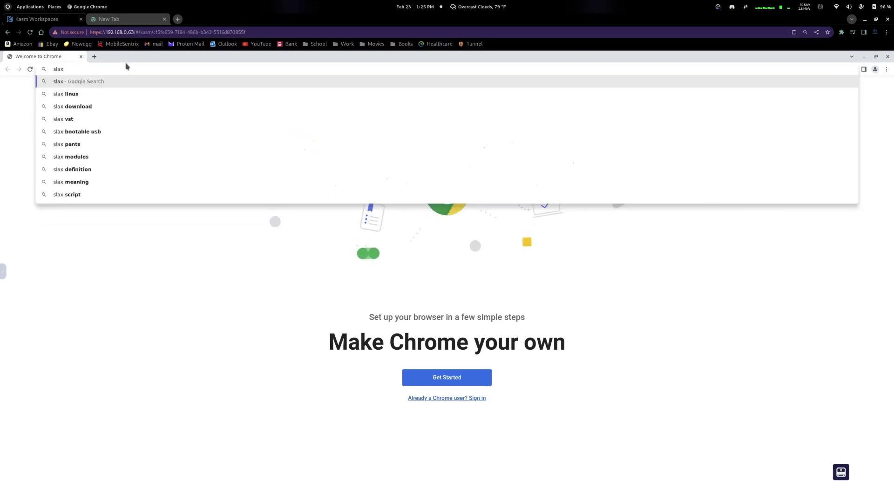
{"action": "key", "text": "Down"}
{"action": "key", "text": "Down"}
{"action": "key", "text": "Return"}
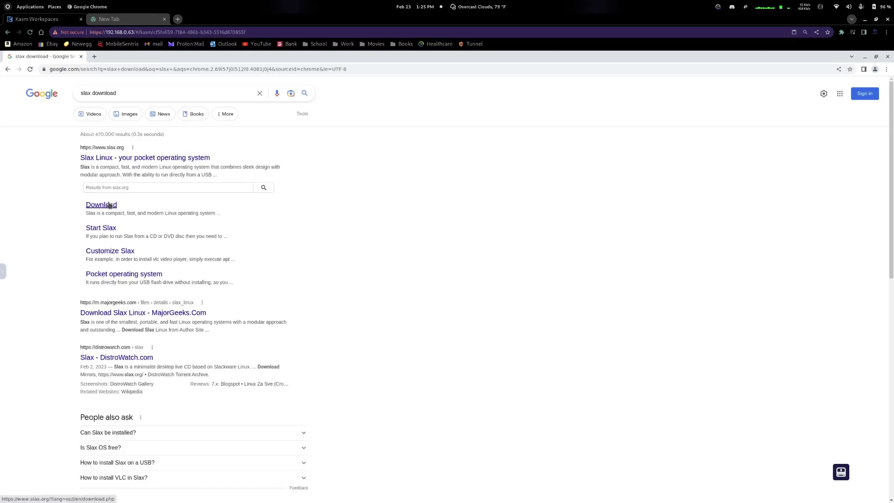
{"action": "left_click", "coordinate": [107, 205]}
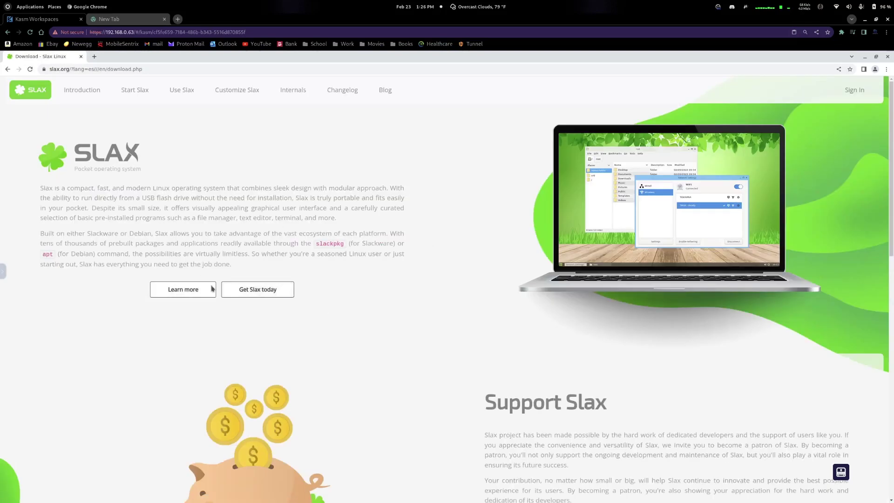
Scroll the Slax download page down to Get Slax and back to the top.
{"action": "scroll", "coordinate": [340, 301], "scroll_direction": "down", "scroll_amount": 3}
{"action": "scroll", "coordinate": [376, 327], "scroll_direction": "up", "scroll_amount": 3}
{"action": "scroll", "coordinate": [375, 327], "scroll_direction": "down", "scroll_amount": 4}
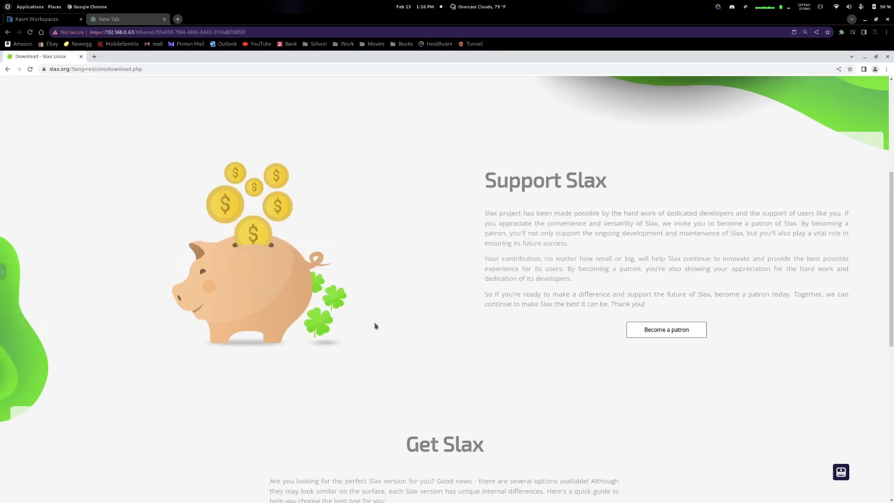
{"action": "scroll", "coordinate": [375, 326], "scroll_direction": "down", "scroll_amount": 7}
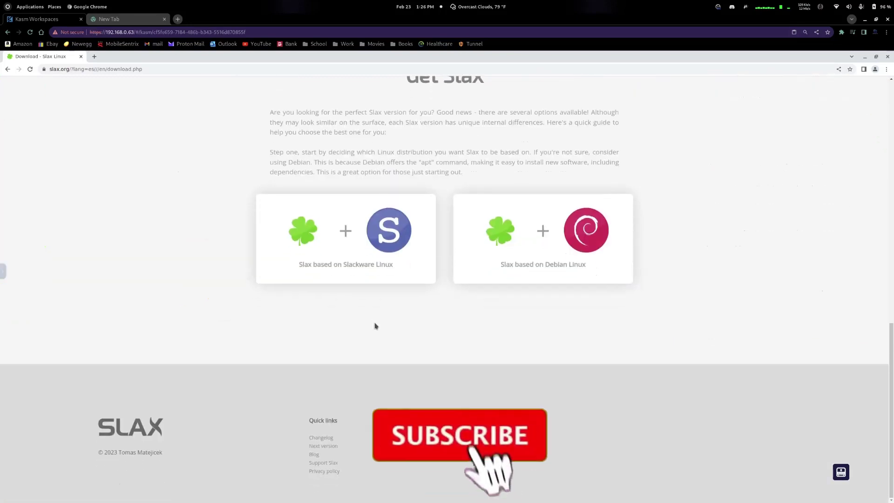
{"action": "scroll", "coordinate": [376, 326], "scroll_direction": "up", "scroll_amount": 11}
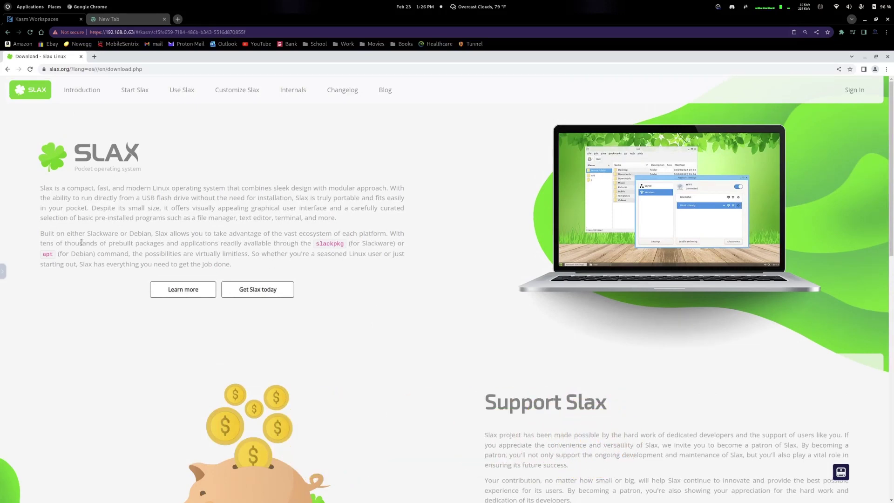
Delete the Chrome session from the Kasm side panel and confirm its destruction.
{"action": "left_click", "coordinate": [2, 271]}
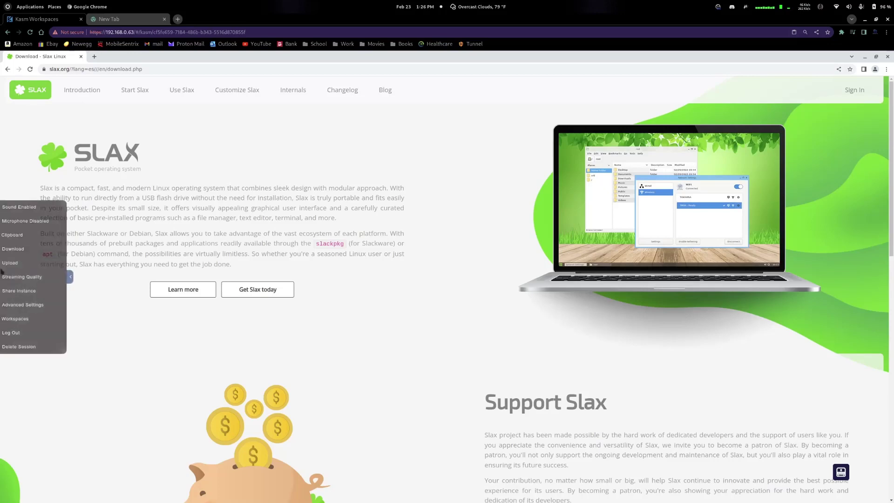
{"action": "left_click", "coordinate": [36, 345]}
{"action": "left_click", "coordinate": [446, 297]}
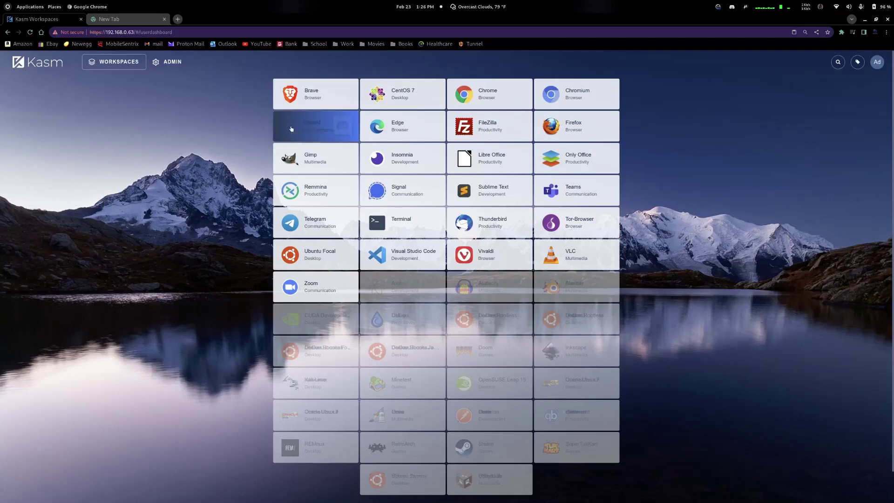
Launch a Discord session from the Discord tile's Launch Discord dialog.
{"action": "left_click", "coordinate": [326, 133]}
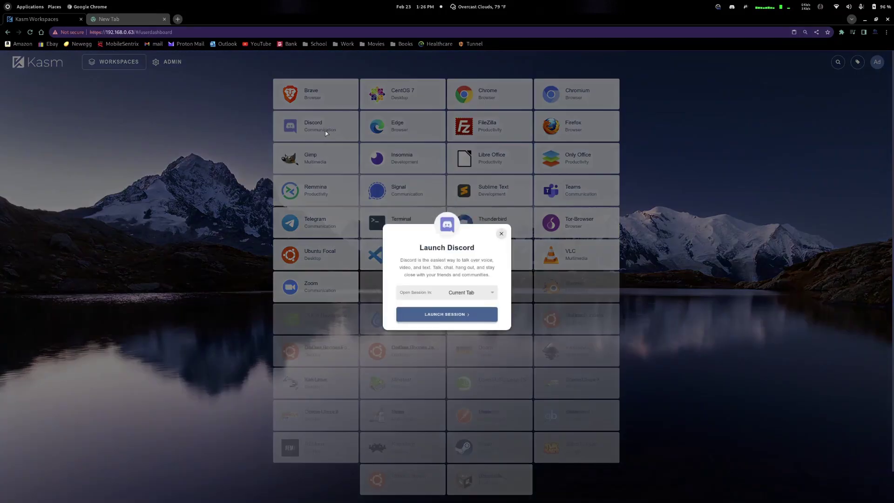
{"action": "left_click", "coordinate": [451, 320]}
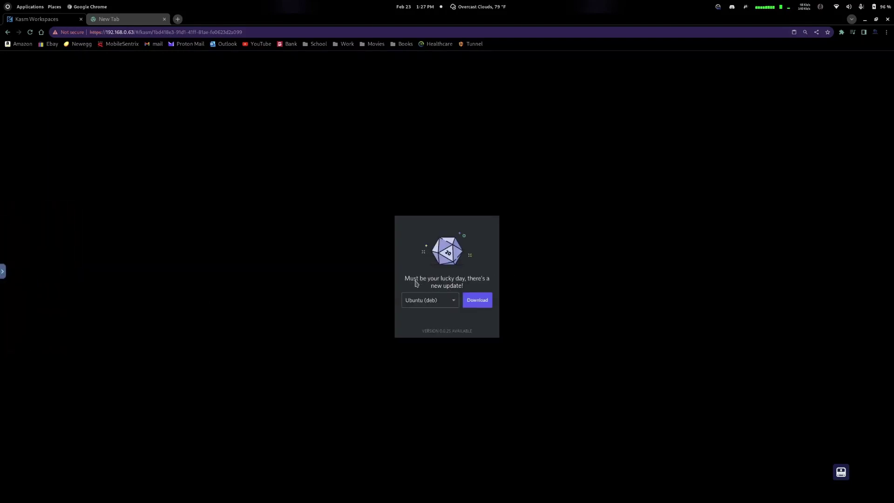
{"action": "left_click", "coordinate": [449, 303]}
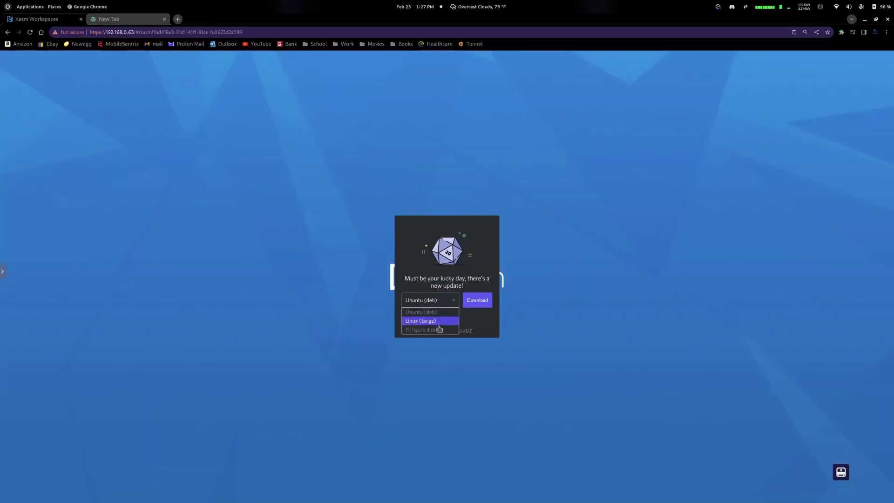
{"action": "left_click", "coordinate": [438, 317]}
{"action": "left_click", "coordinate": [438, 302]}
{"action": "left_click", "coordinate": [454, 311]}
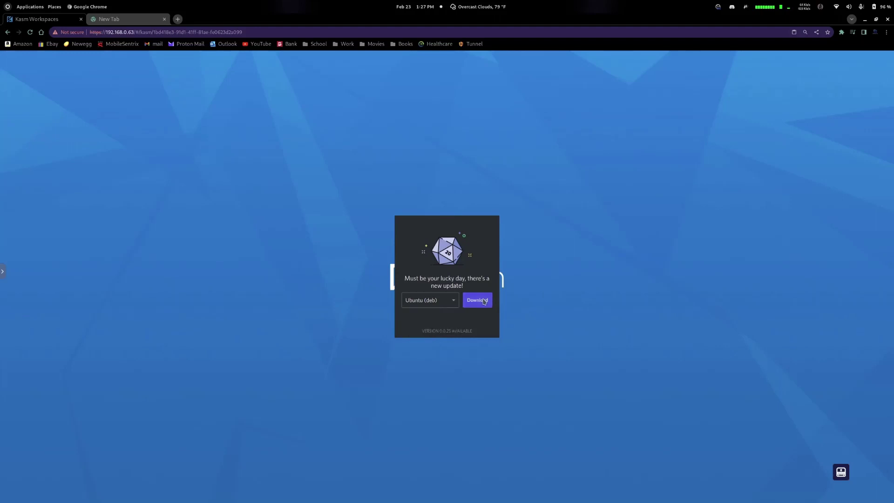
{"action": "left_click", "coordinate": [484, 300]}
{"action": "left_click", "coordinate": [453, 301]}
{"action": "left_click", "coordinate": [440, 320]}
{"action": "left_click", "coordinate": [475, 303]}
{"action": "left_click", "coordinate": [450, 305]}
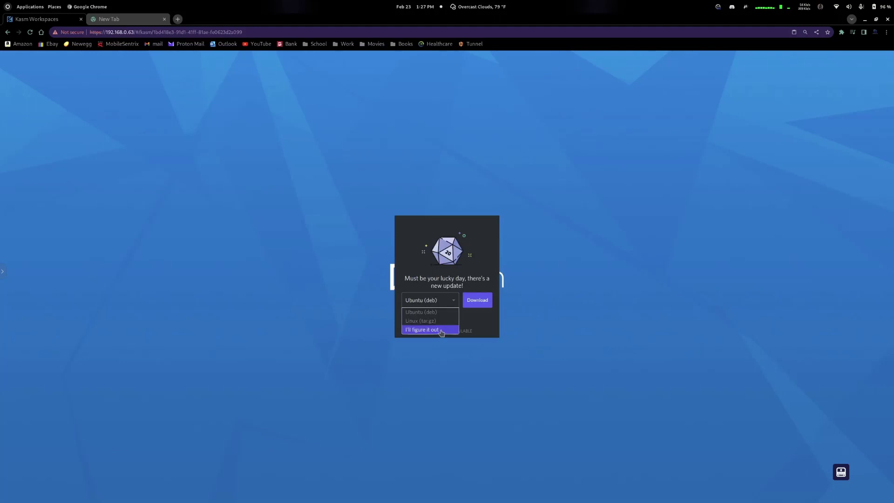
{"action": "left_click", "coordinate": [441, 332]}
{"action": "left_click", "coordinate": [481, 303]}
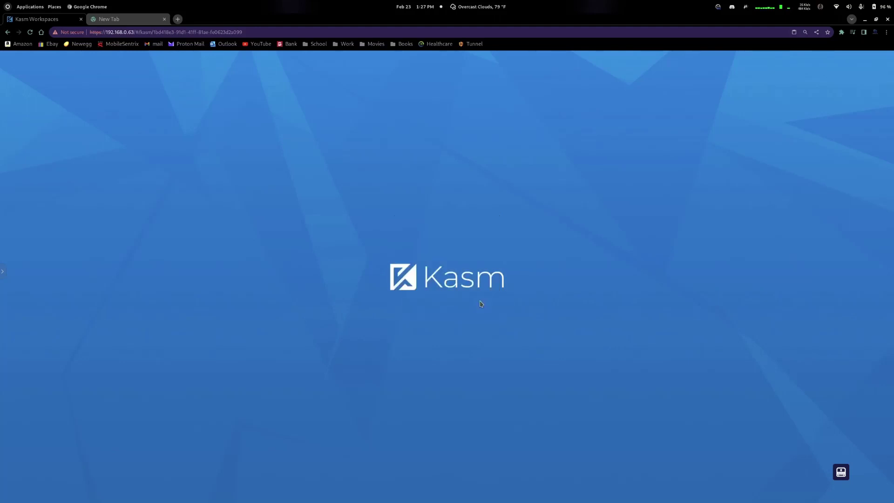